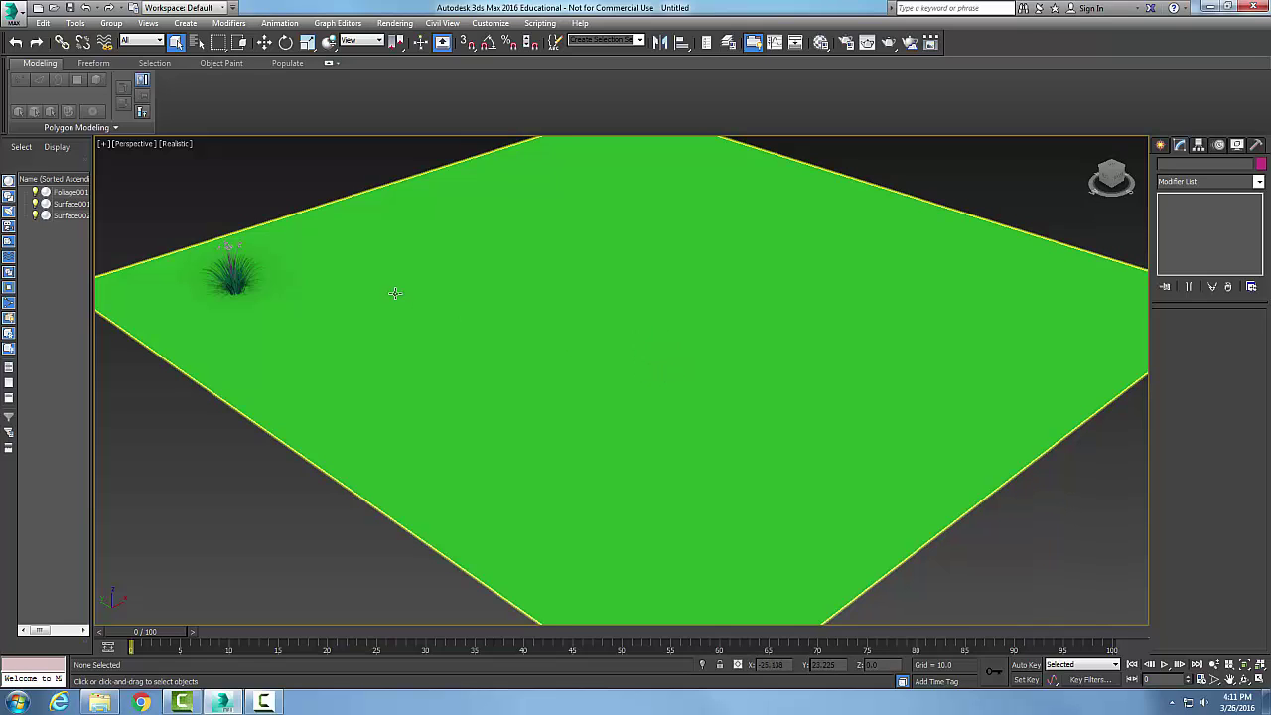
Select the Foliage001 plant and start a Scatter compound object from Compound Objects.
click(241, 272)
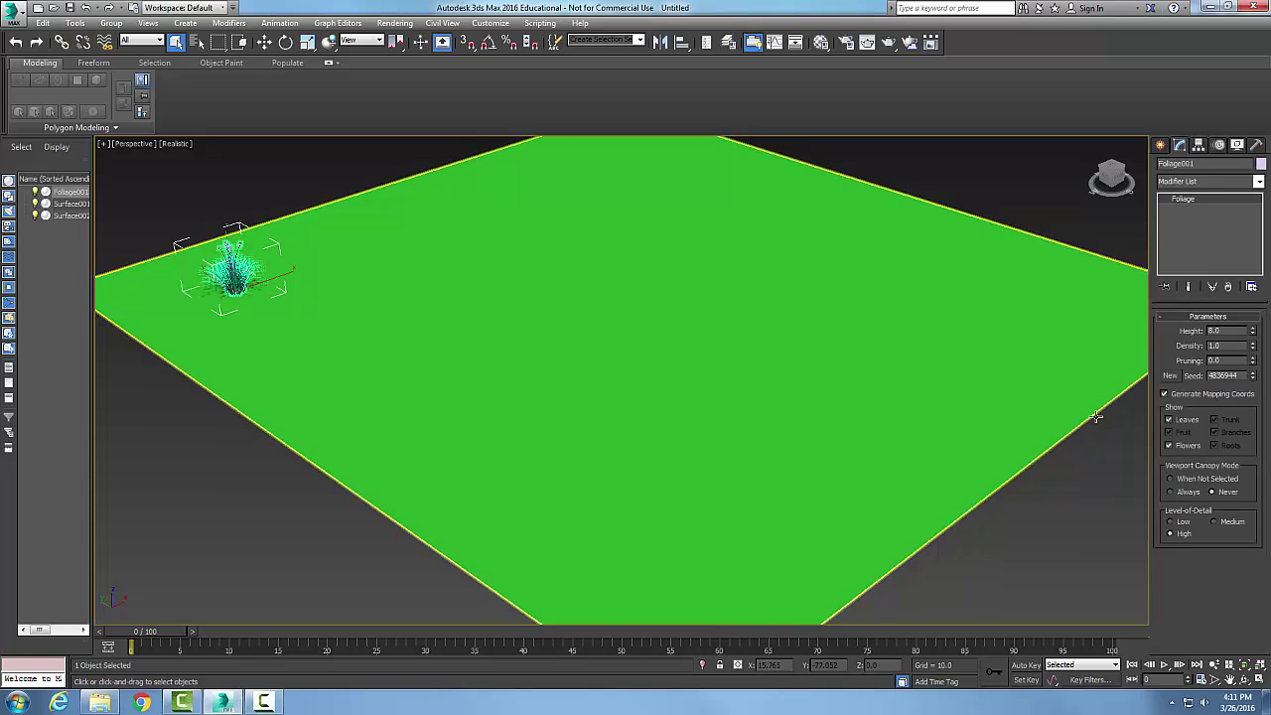
click(1162, 145)
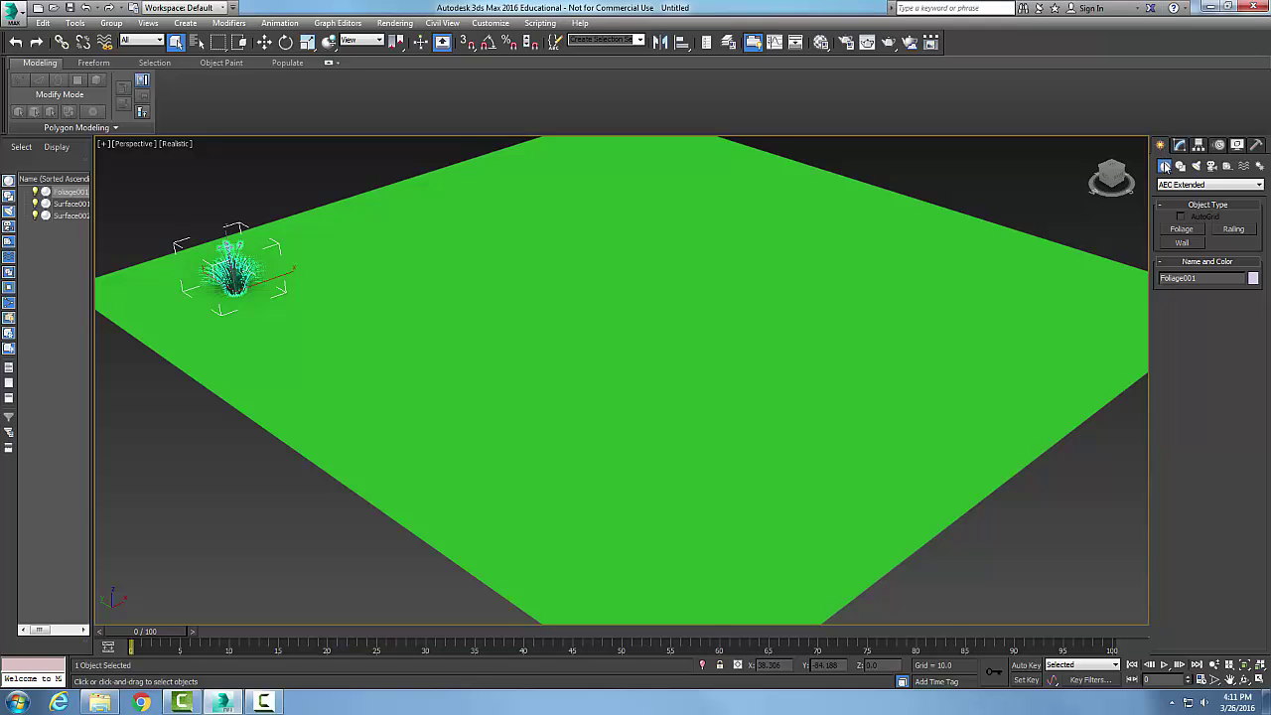
click(1261, 187)
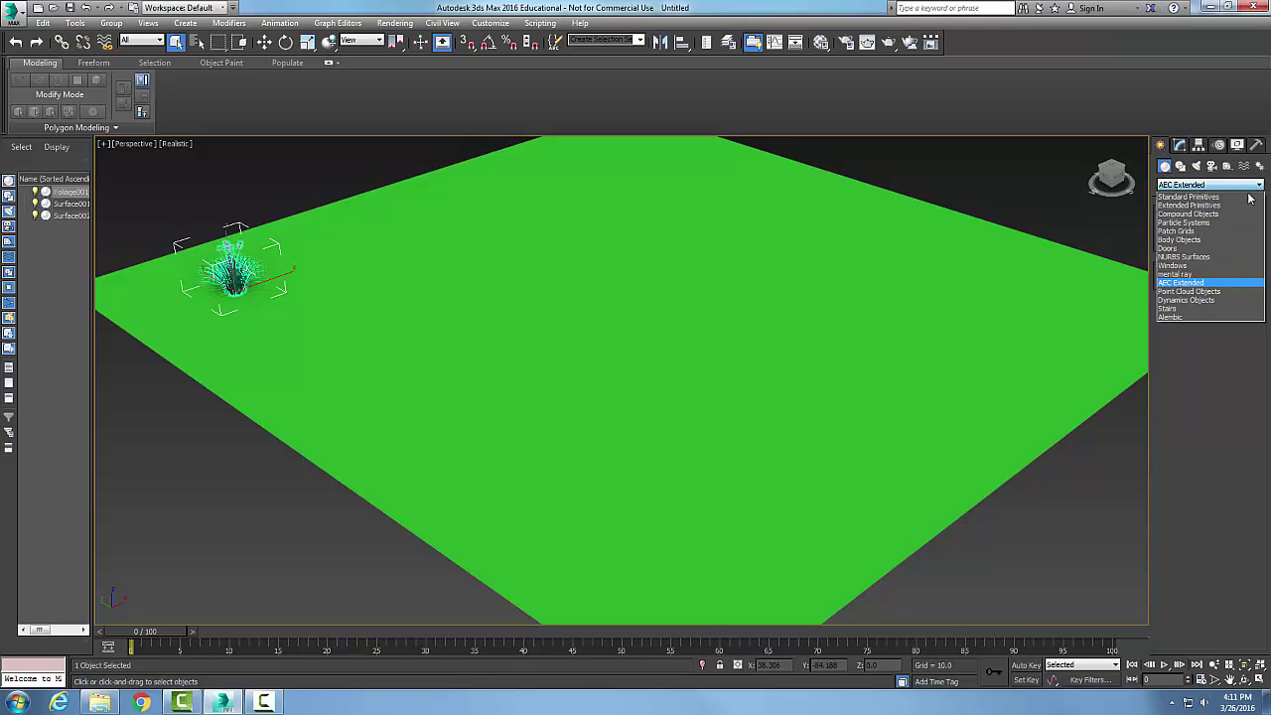
click(1213, 217)
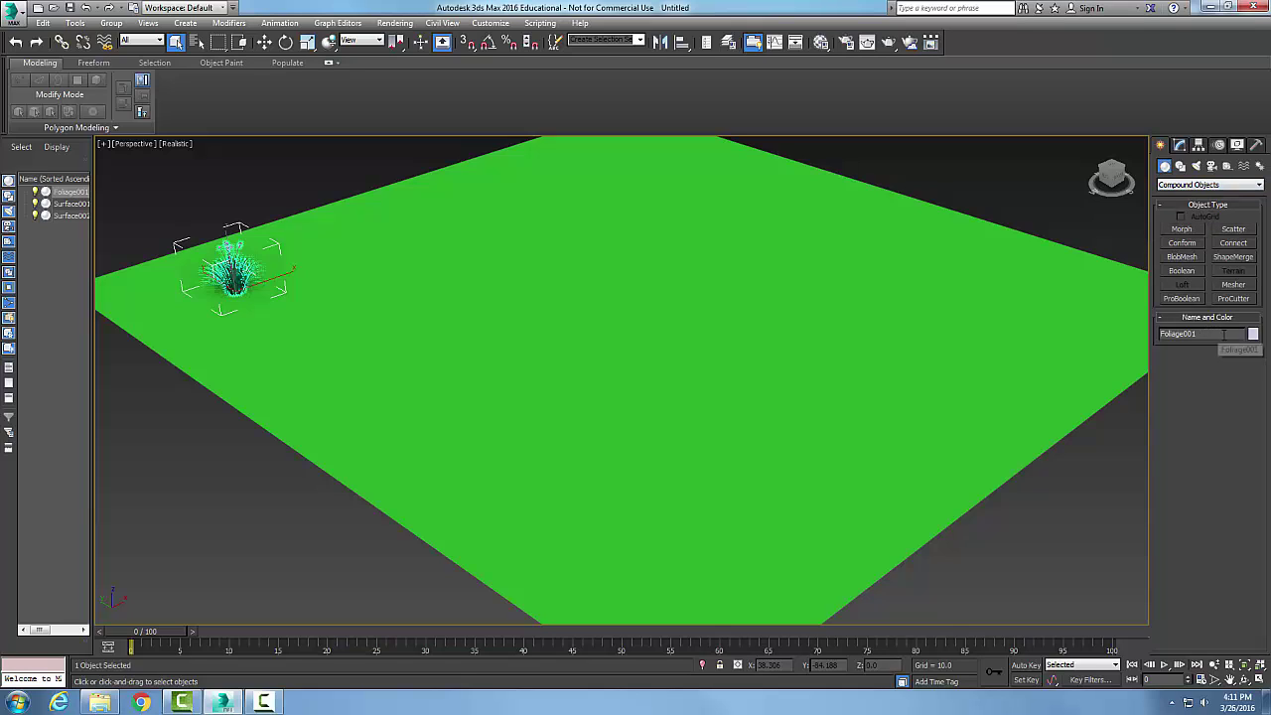
click(1234, 229)
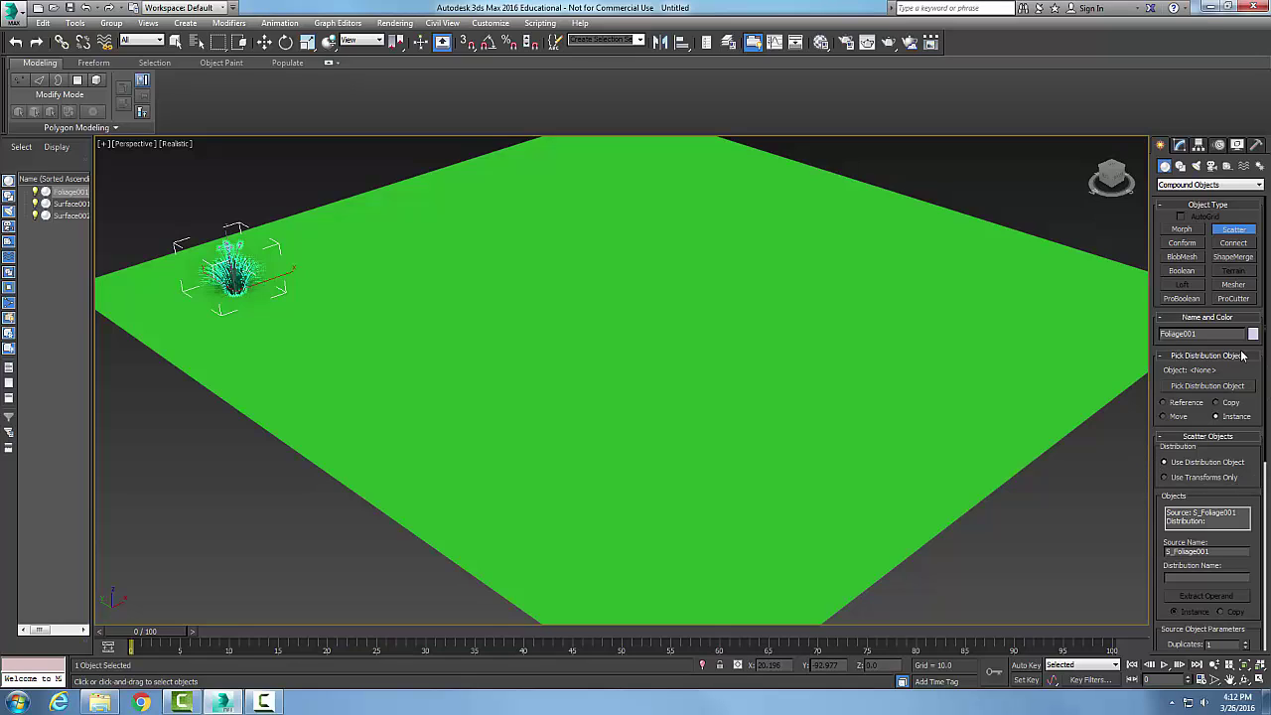
Pick the green plane as the distribution object with Move, then zoom extents.
click(1163, 417)
click(1207, 386)
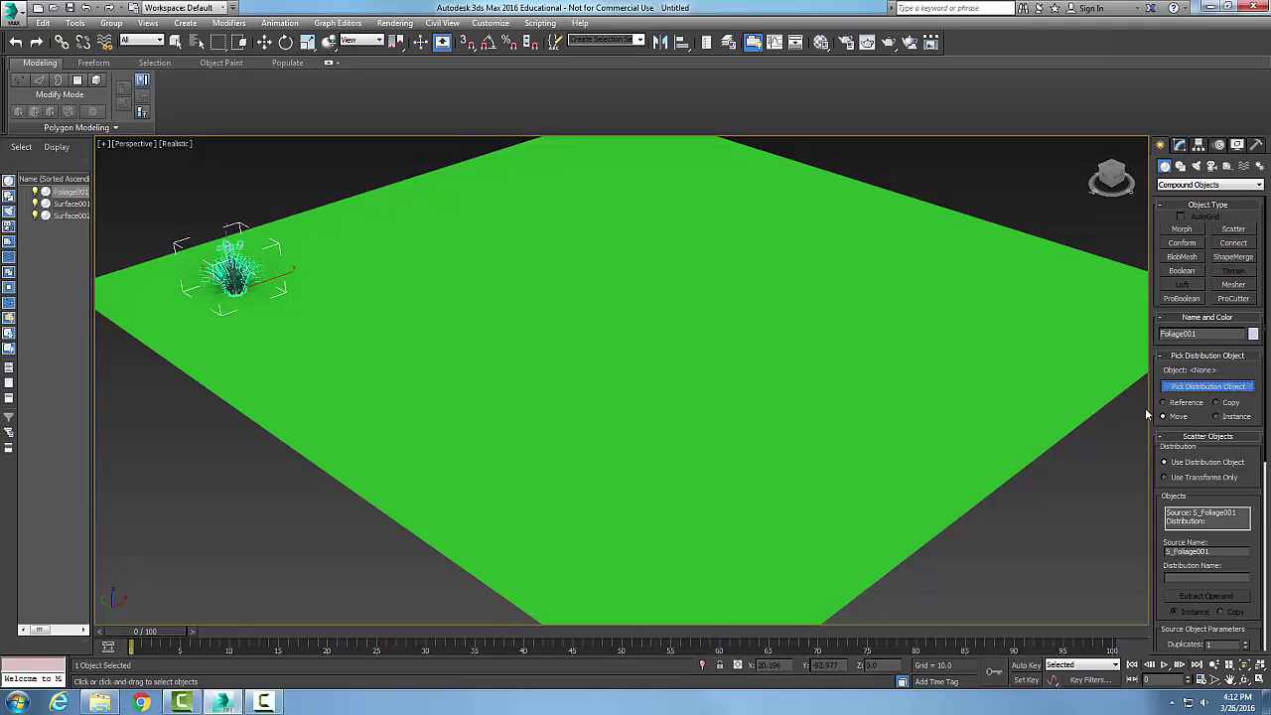
click(1071, 428)
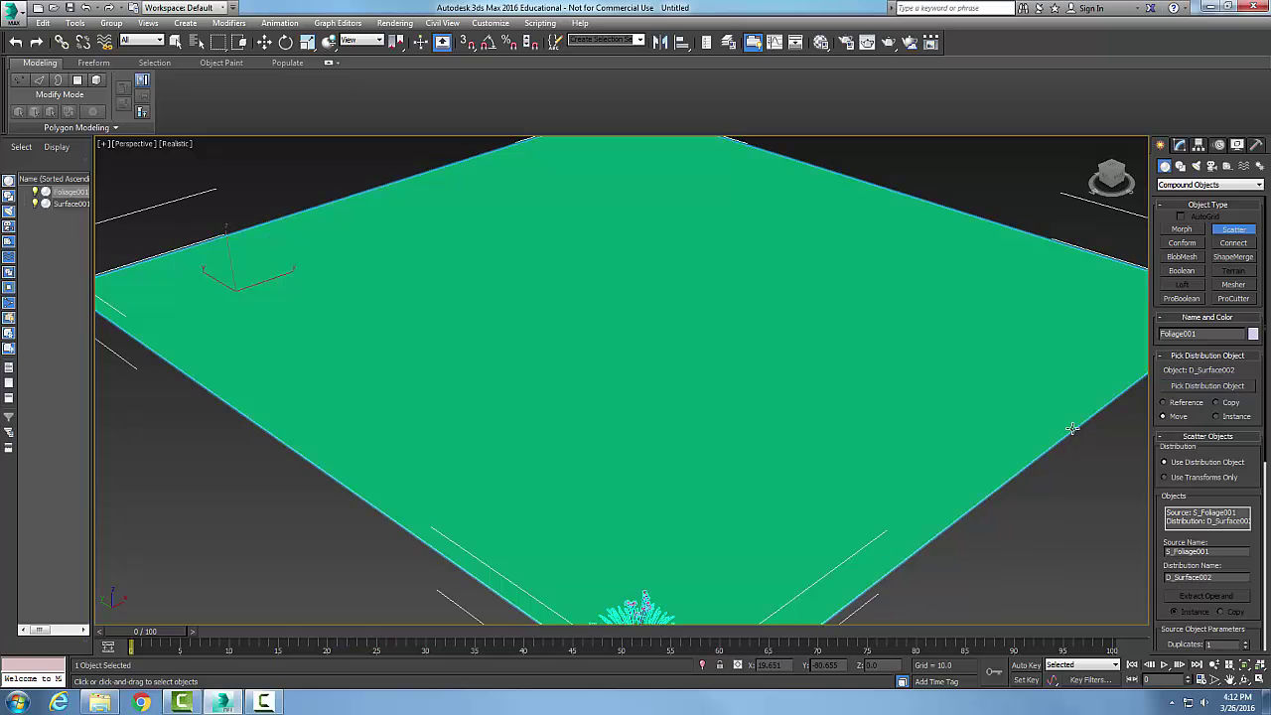
scroll(1126, 520, down, 4)
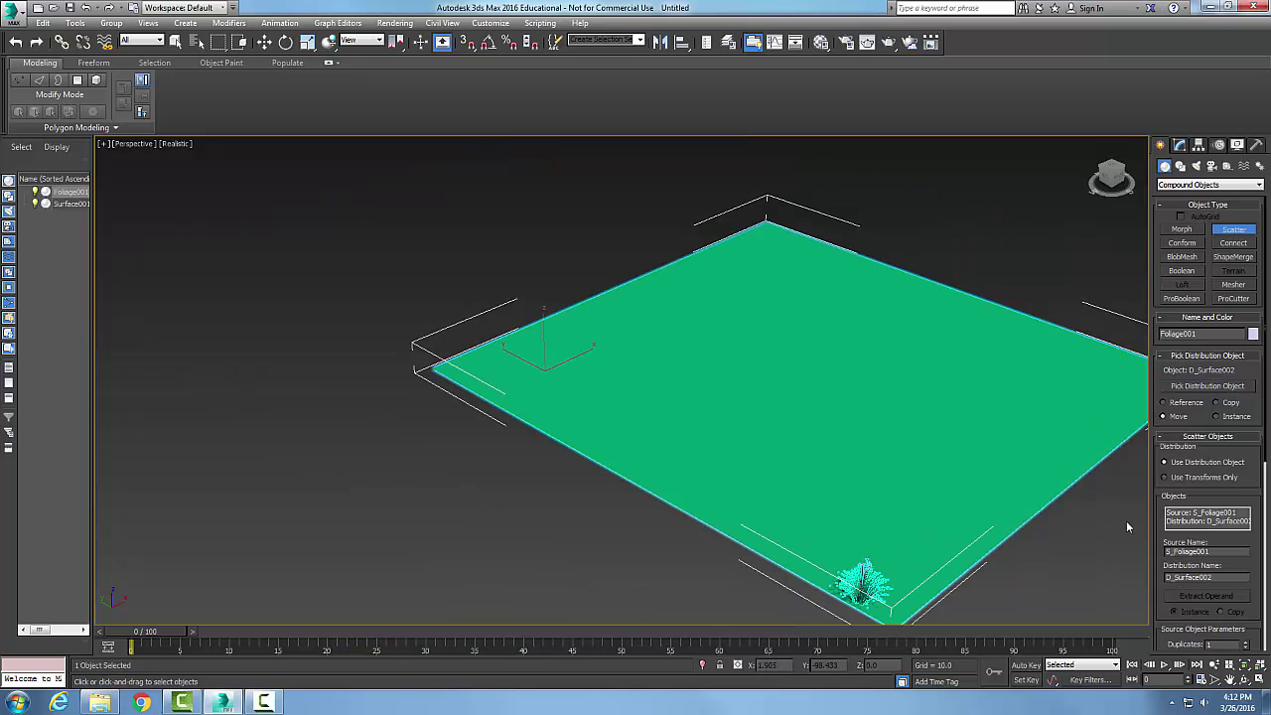
key(z)
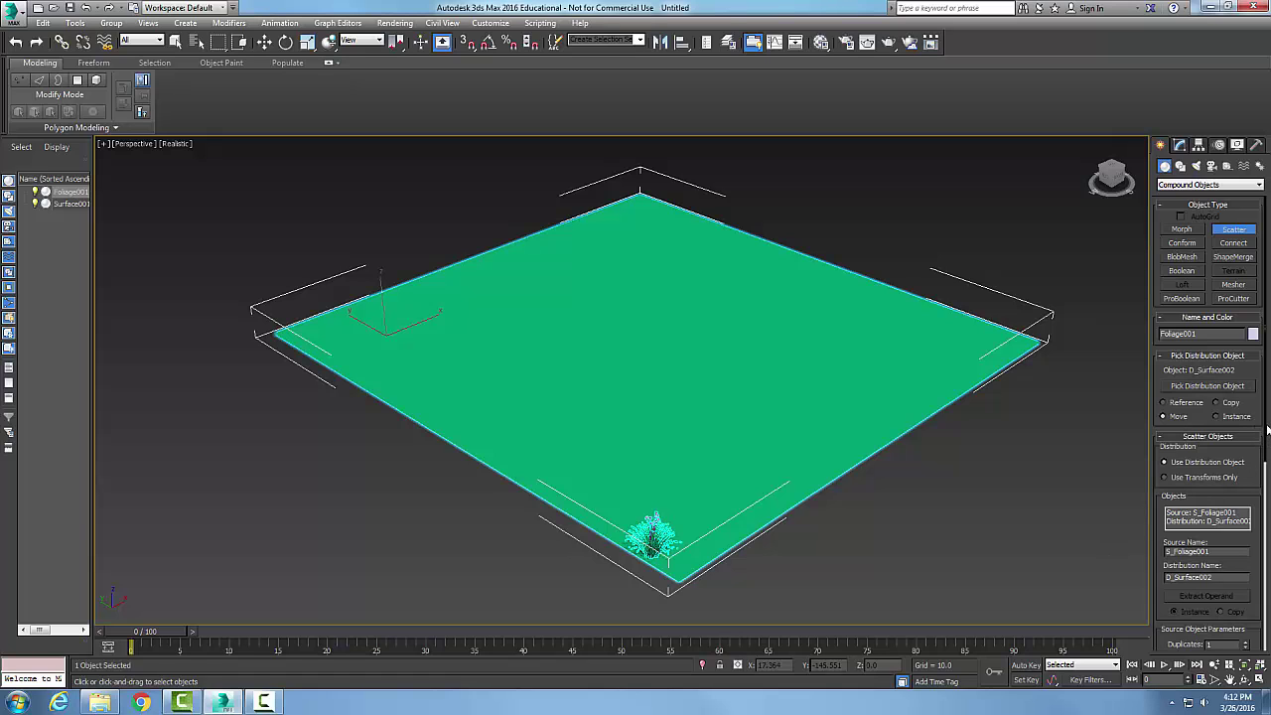
drag(1267, 427, 1268, 616)
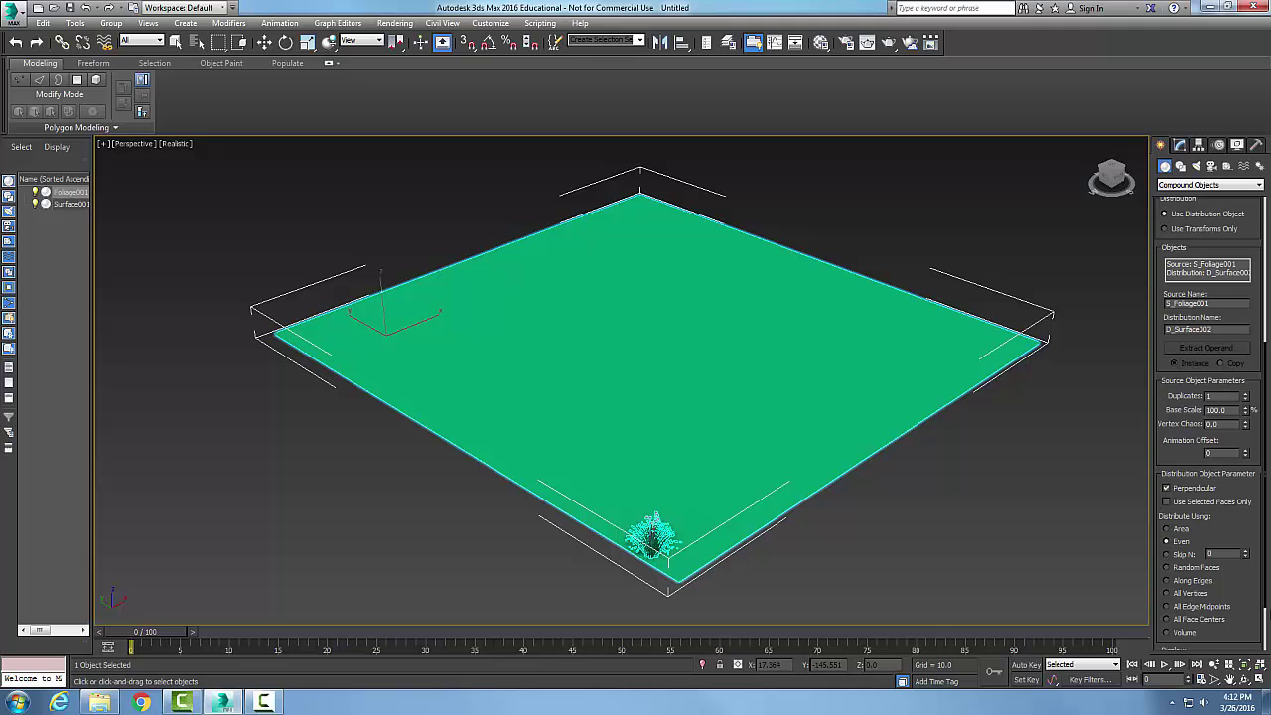
drag(1268, 616, 1268, 617)
scroll(1201, 258, up, 2)
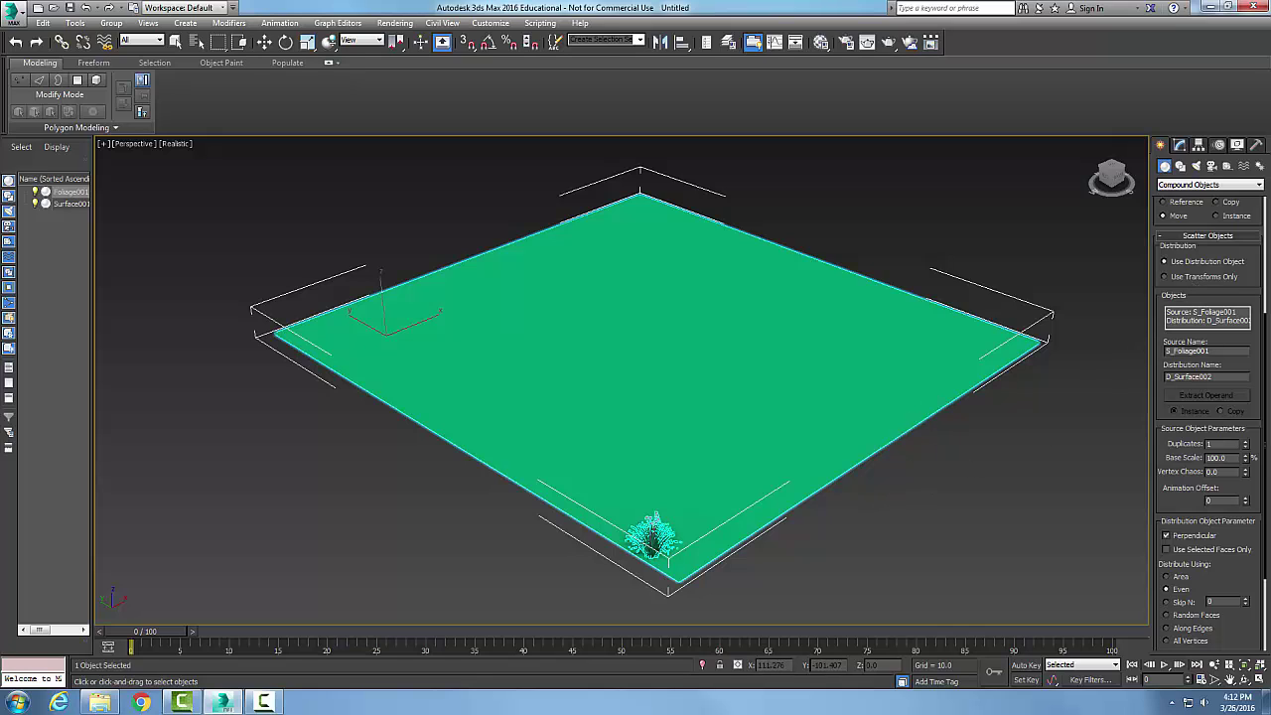
Scroll the command panel to the Duplicates field under Source Object Parameters.
scroll(1266, 266, up, 3)
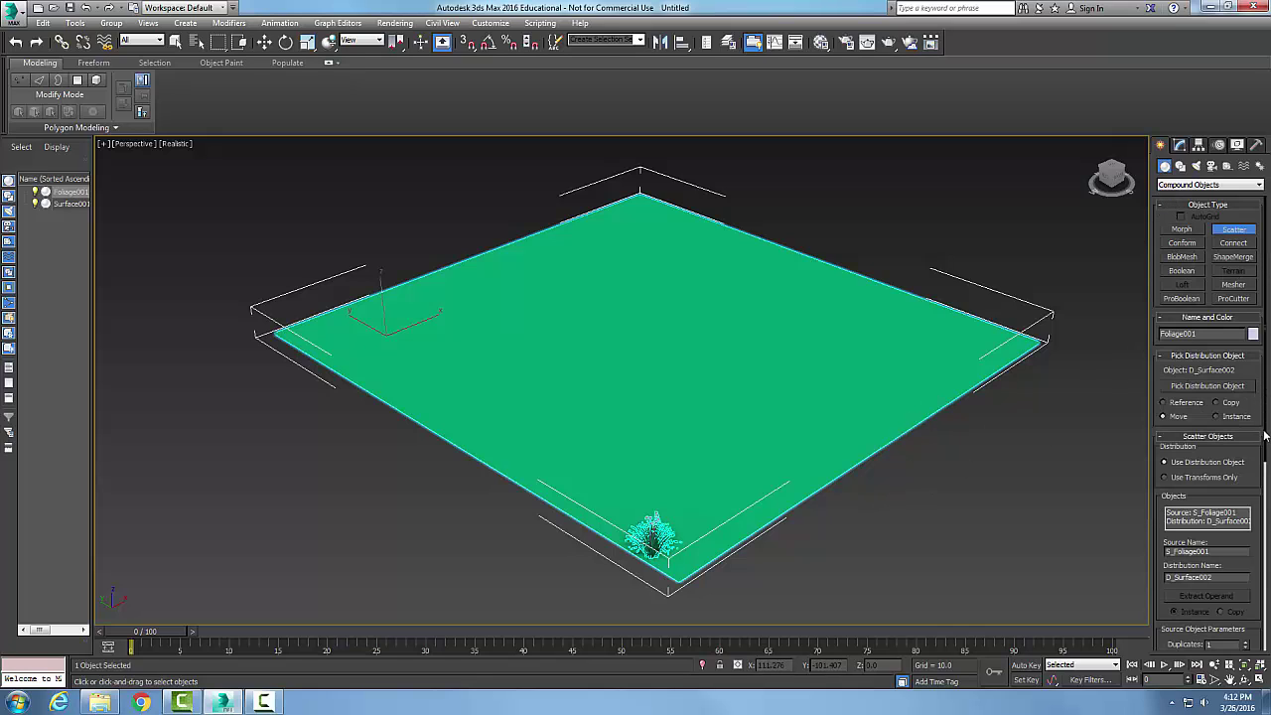
scroll(1266, 467, down, 5)
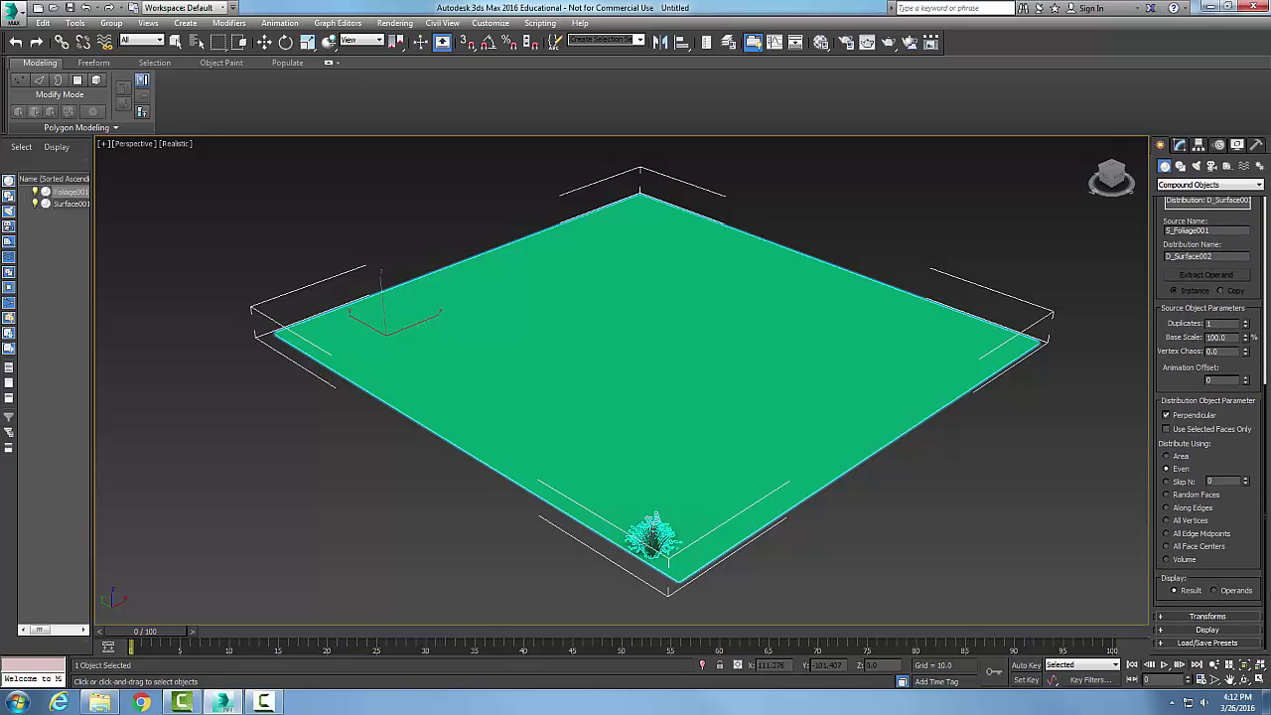
scroll(1268, 516, up, 4)
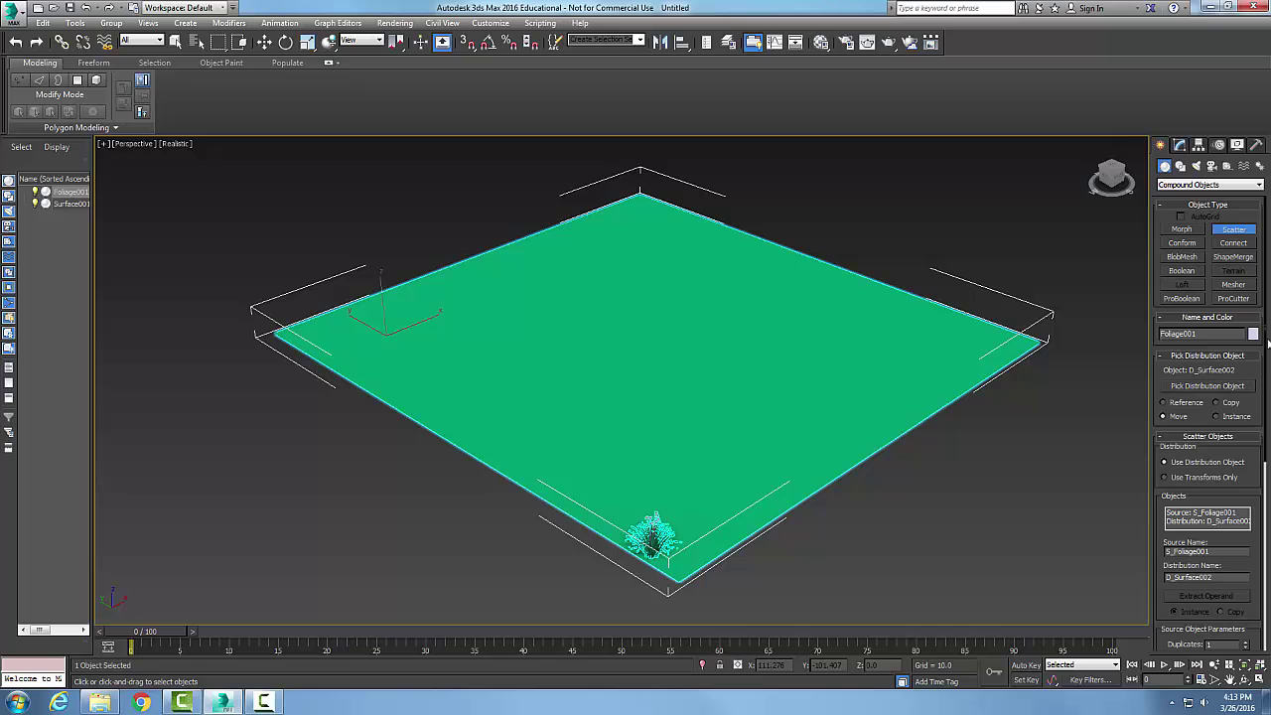
scroll(1267, 343, down, 5)
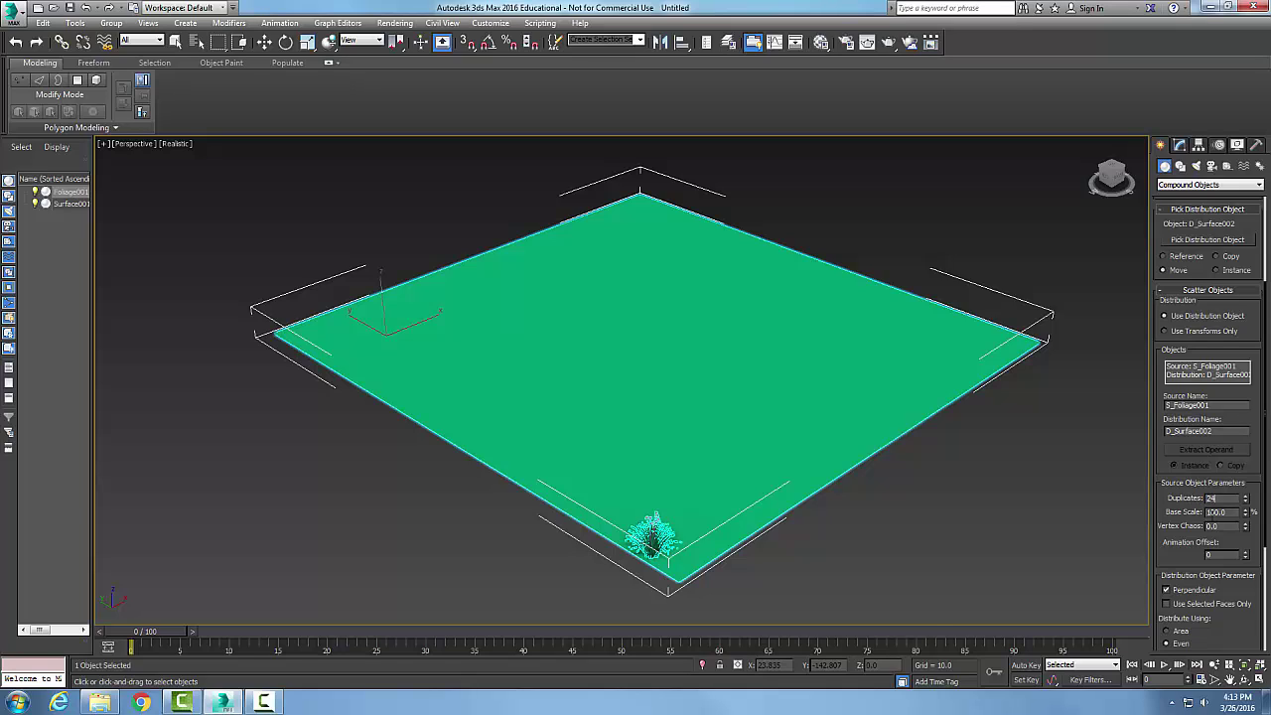
Commit 24 duplicates so the foliage spreads evenly across the plane.
click(1229, 513)
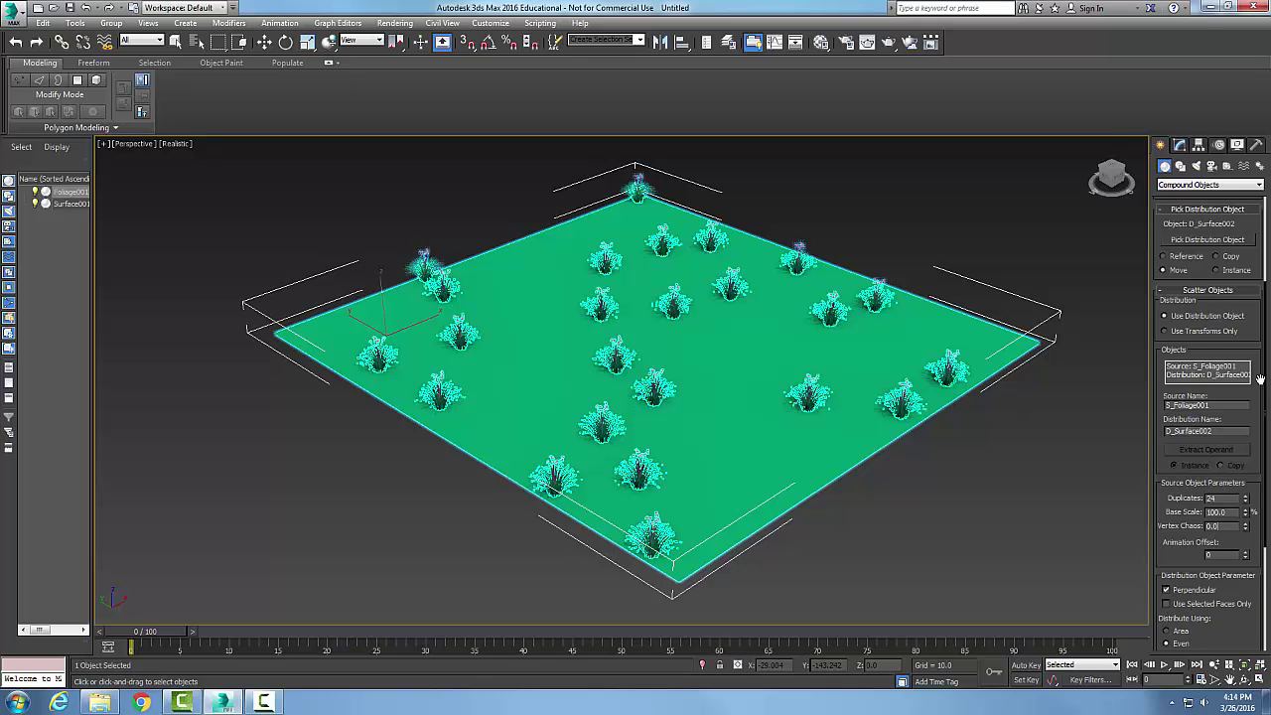
drag(1267, 419, 1268, 574)
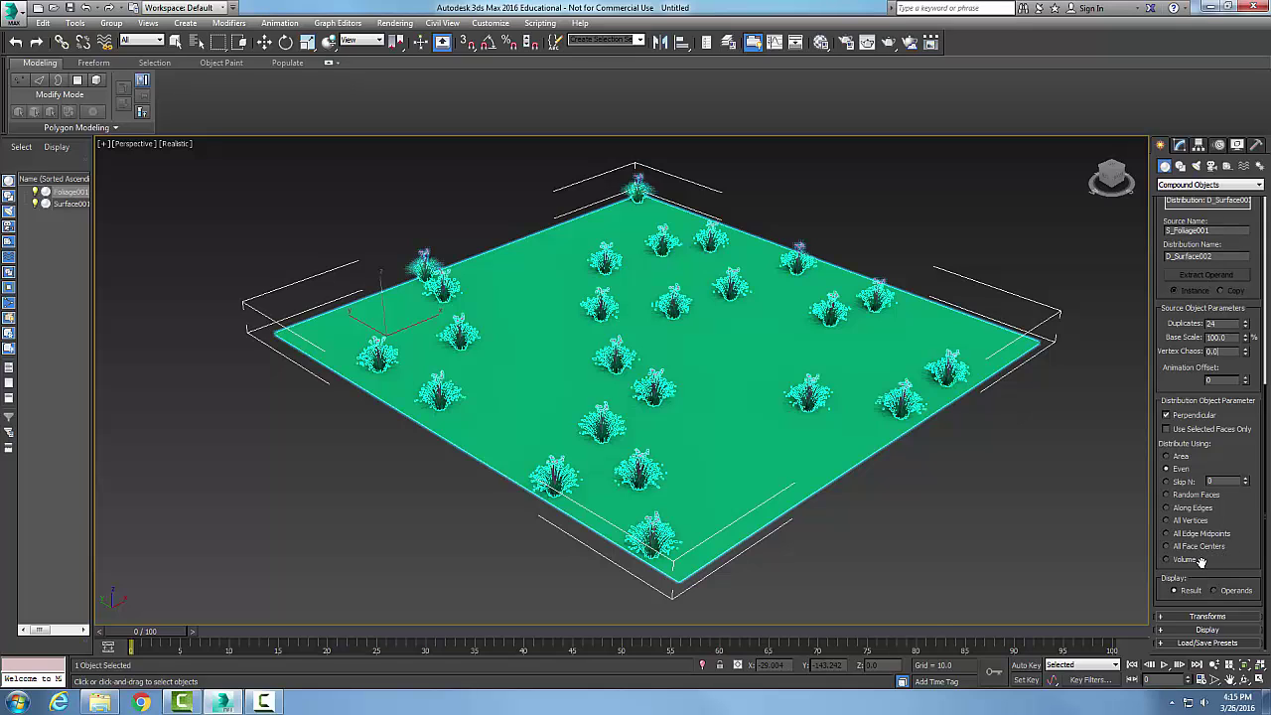
click(1168, 494)
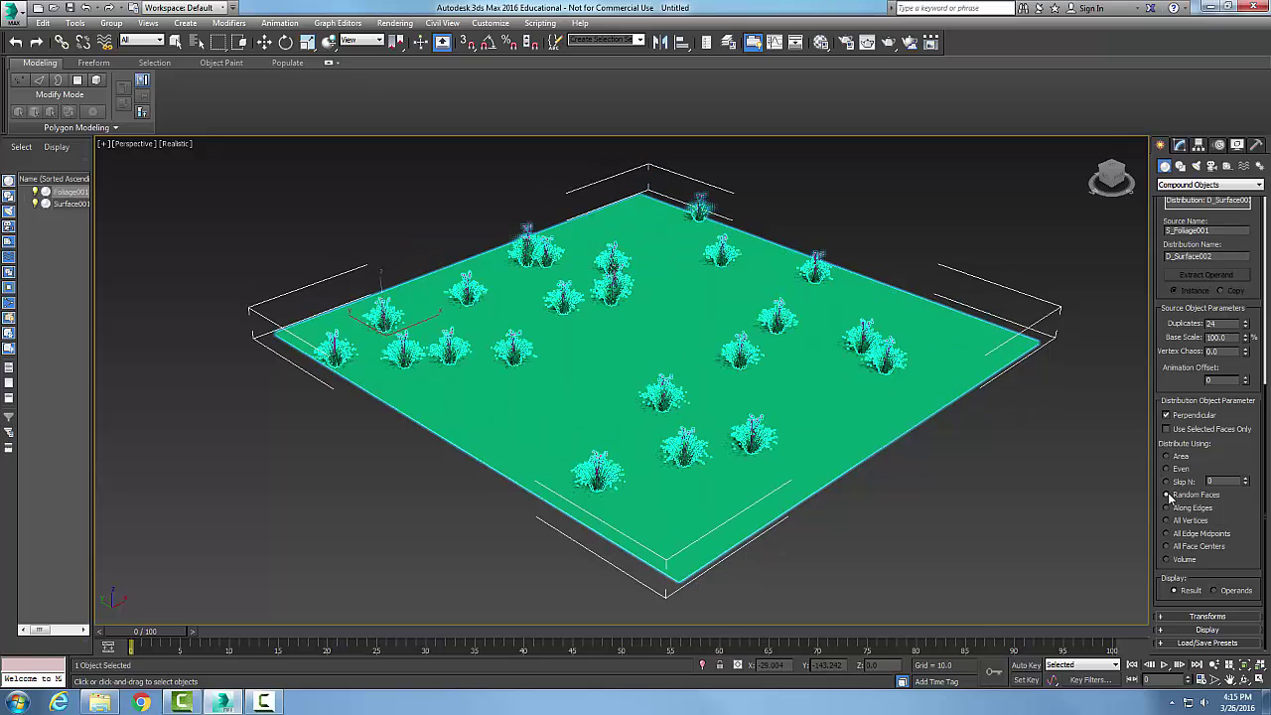
click(1168, 457)
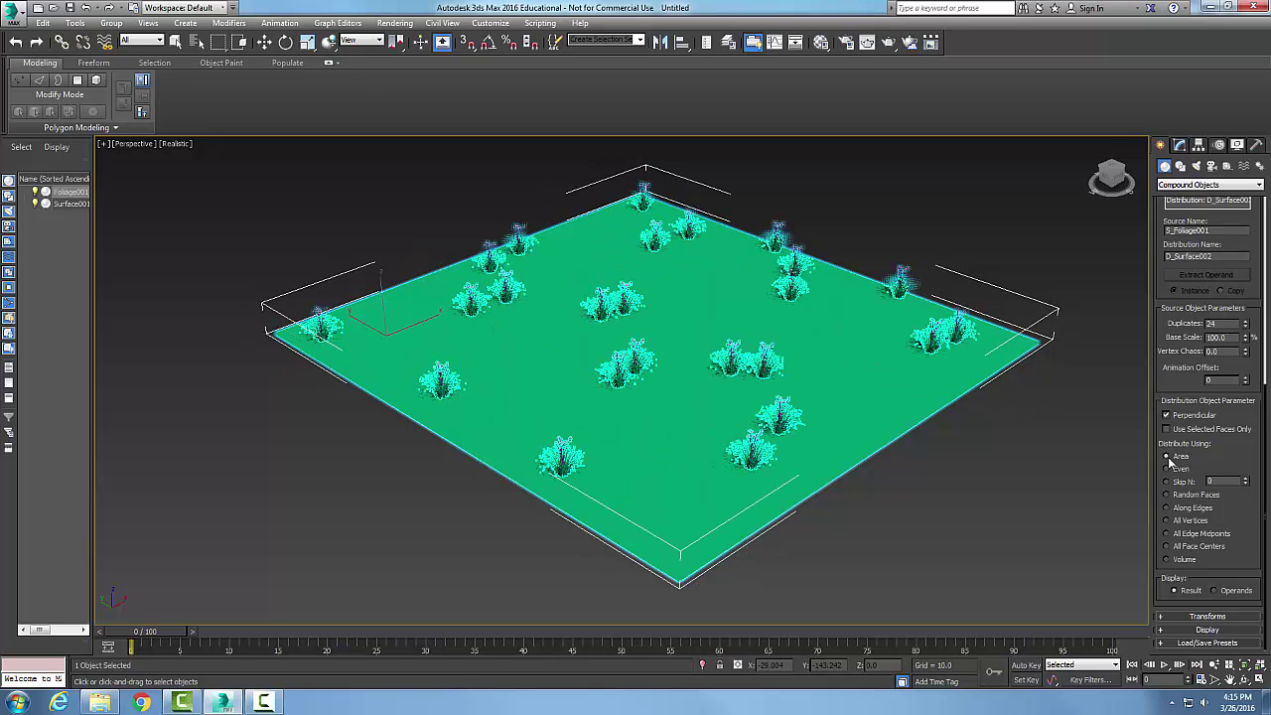
click(1168, 469)
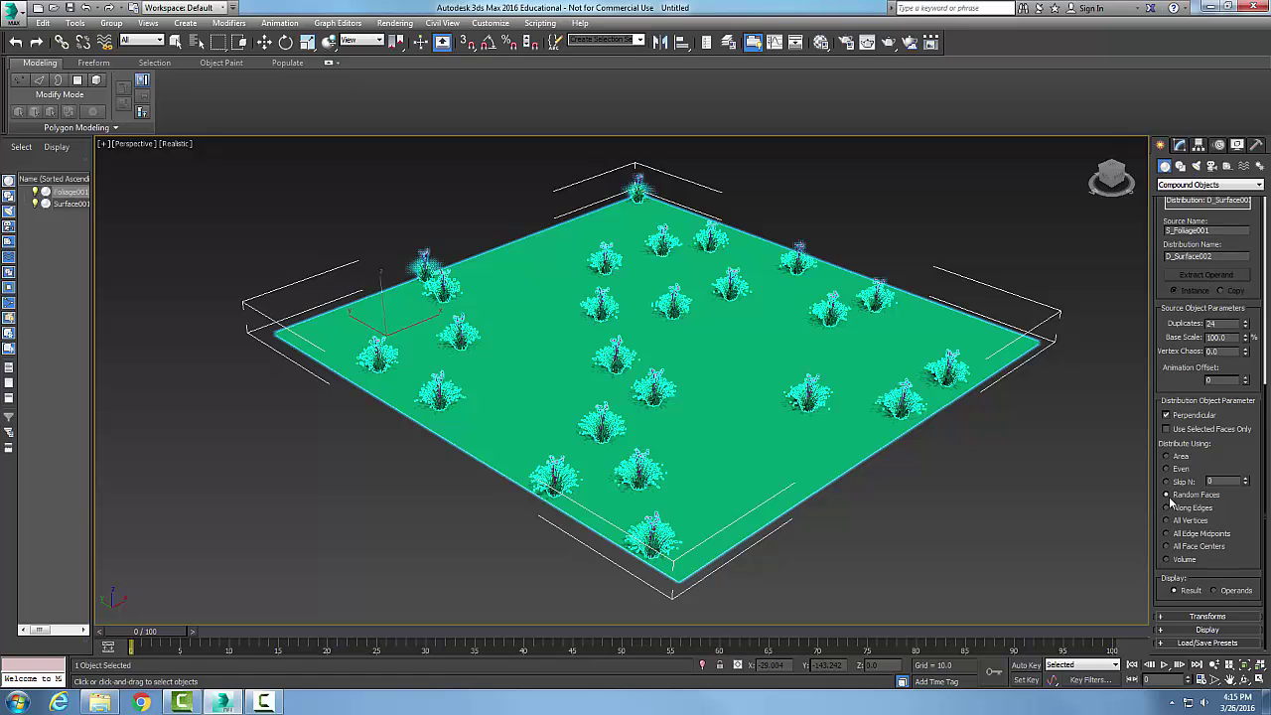
click(1169, 495)
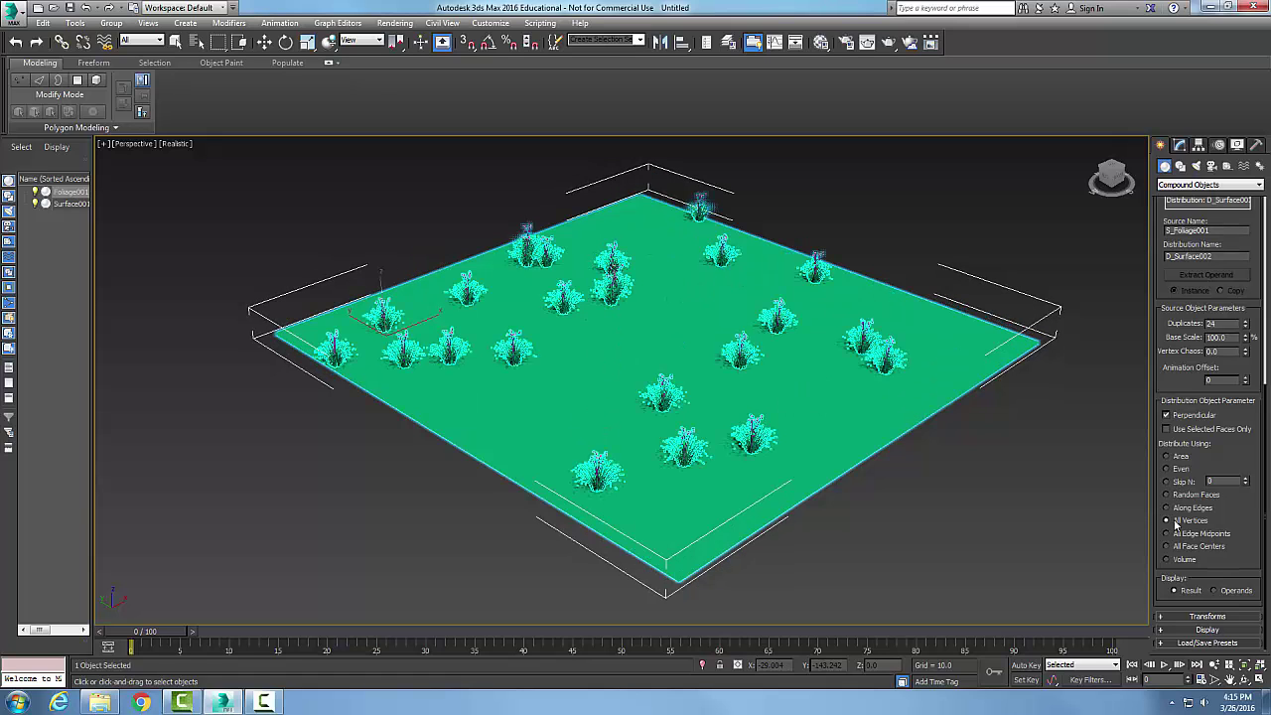
click(1176, 522)
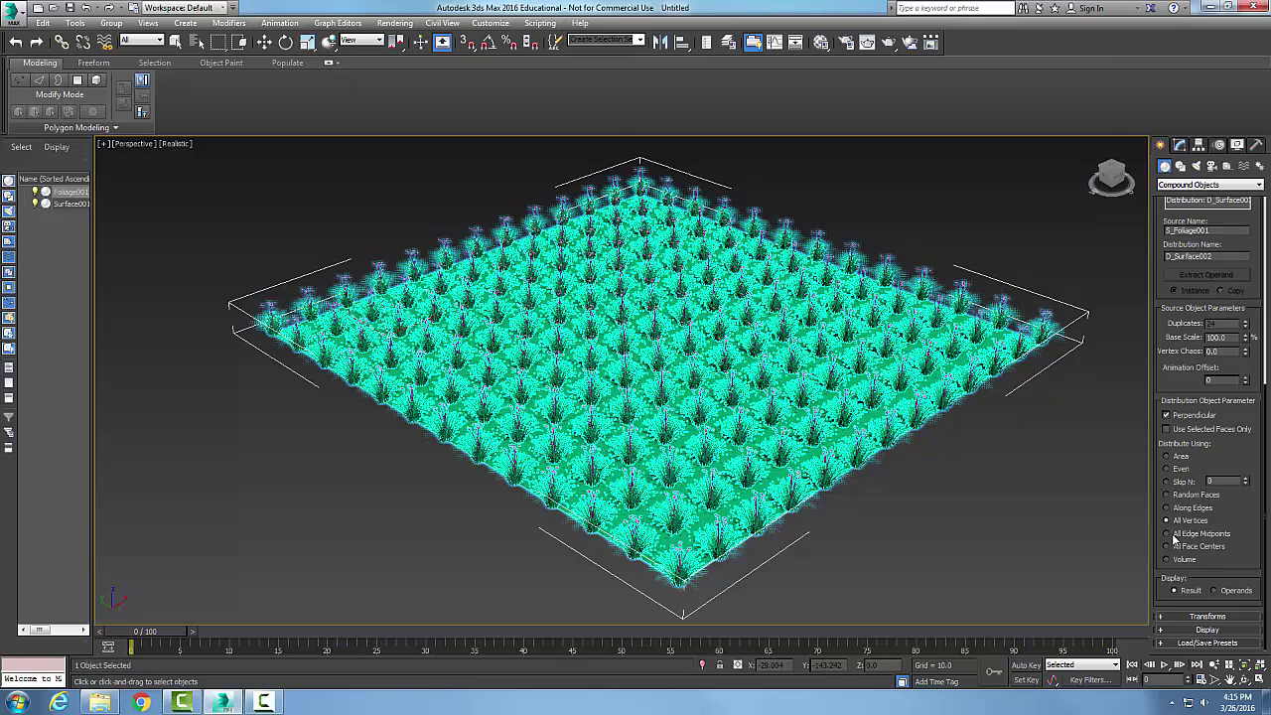
click(1169, 535)
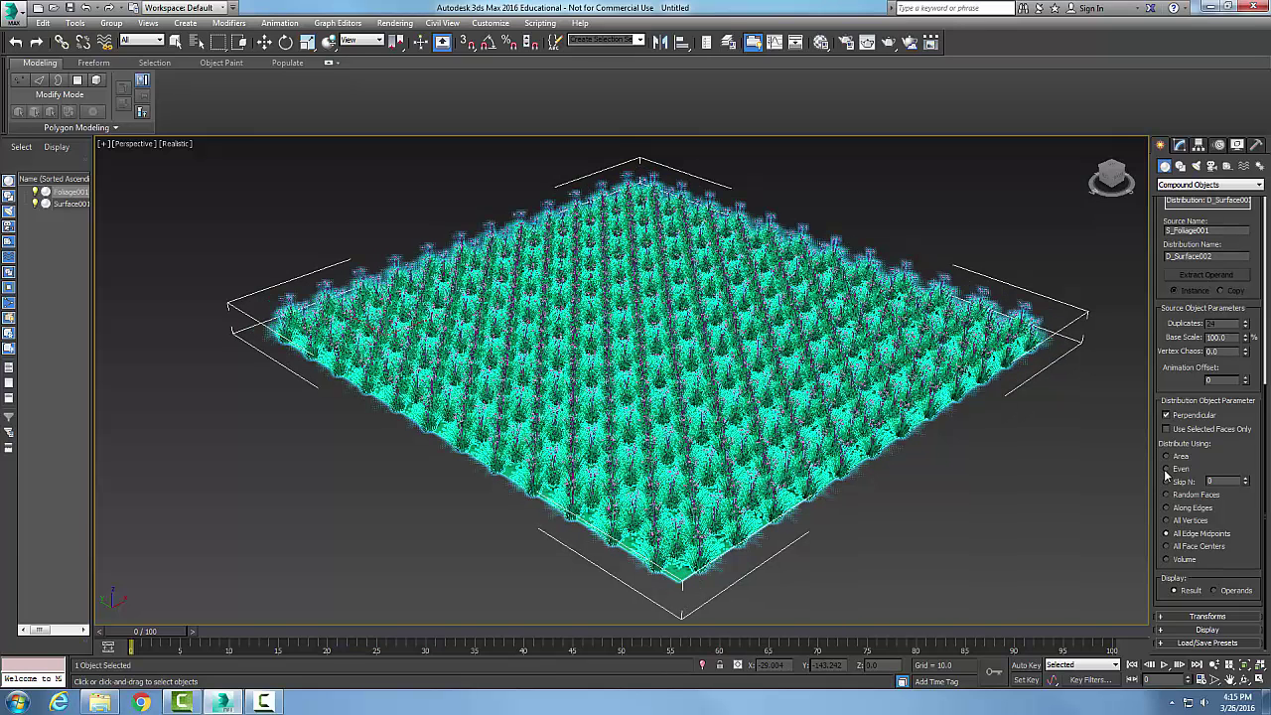
click(1166, 469)
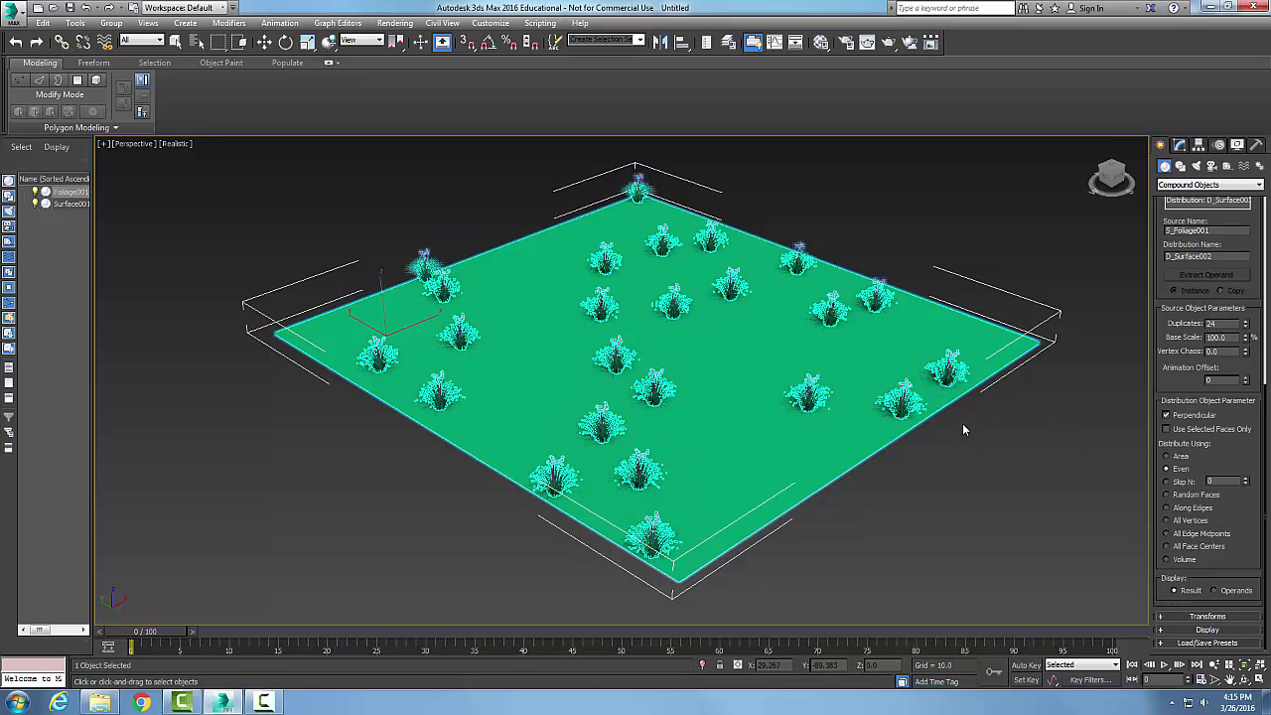
click(1215, 591)
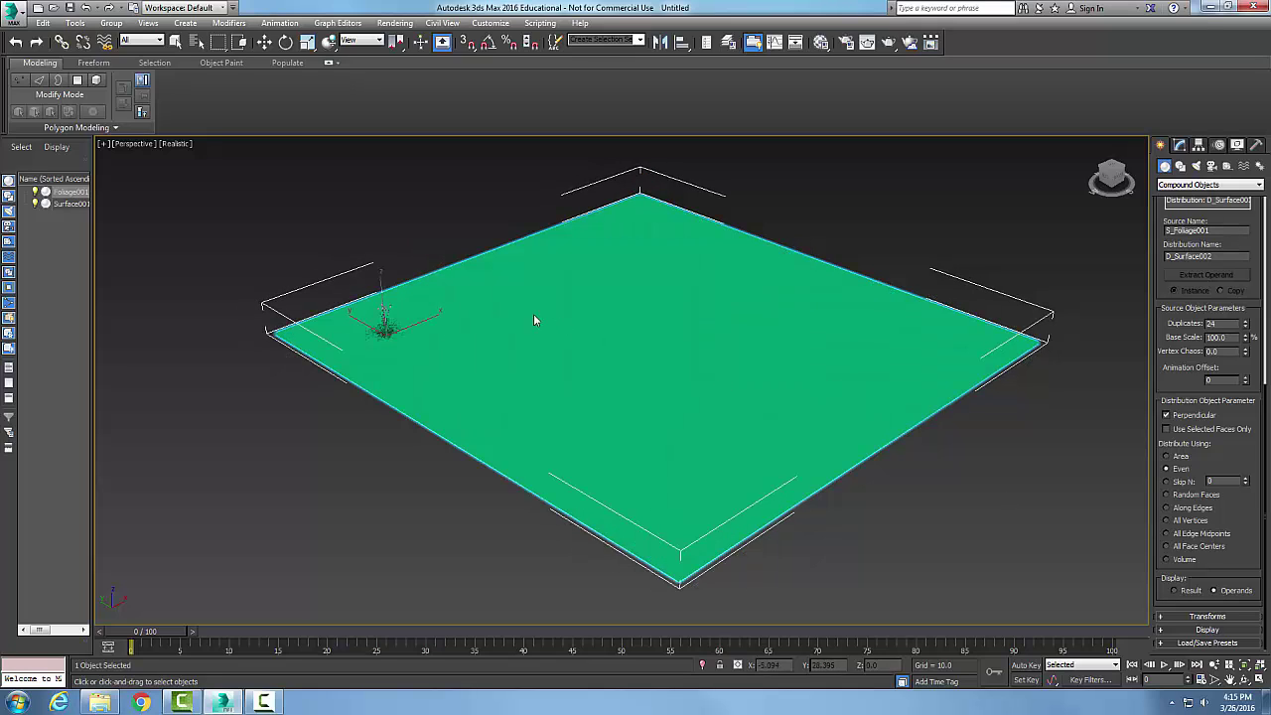
click(1176, 591)
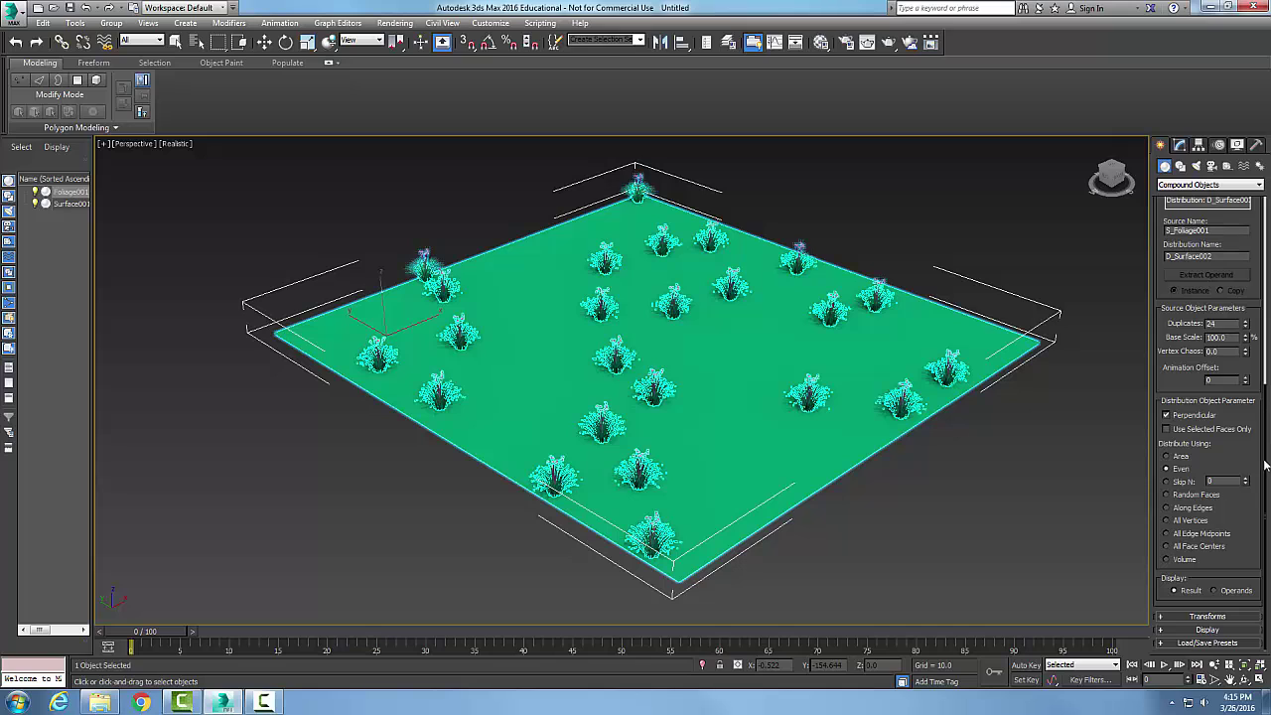
scroll(1266, 464, up, 10)
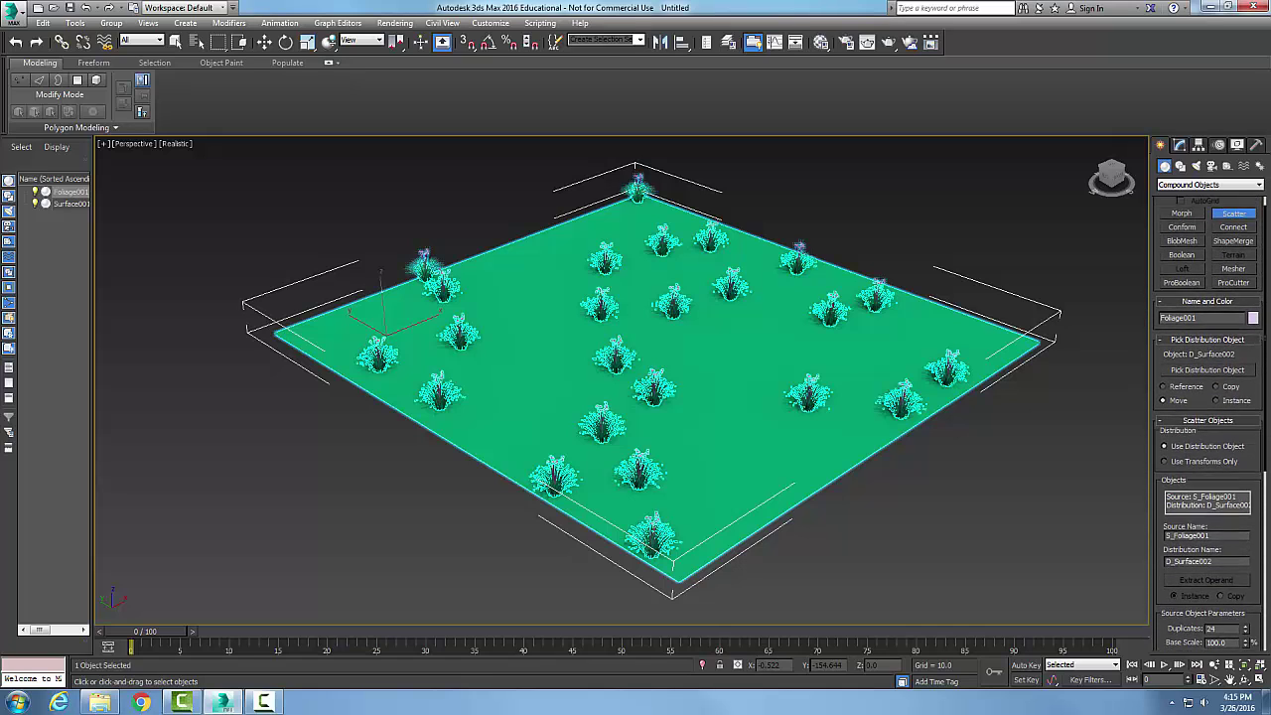
scroll(1266, 265, up, 1)
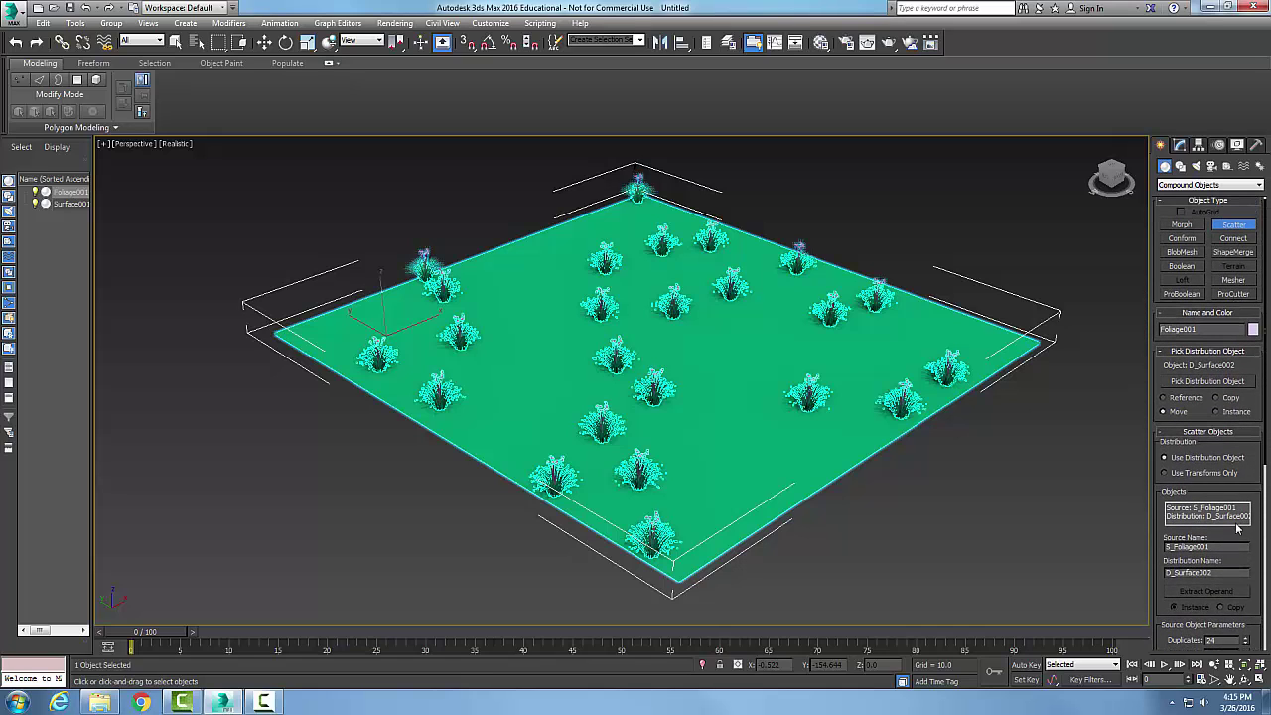